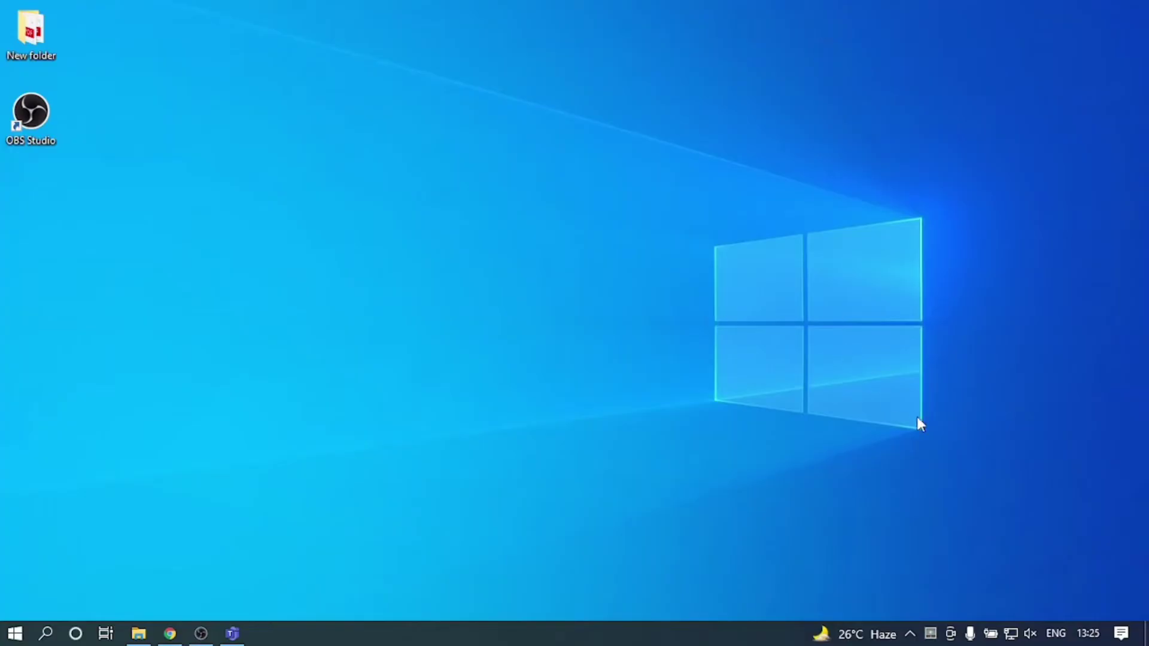
- Open the taskbar calendar flyout showing today, 5 April 2022
left_click(1094, 639)
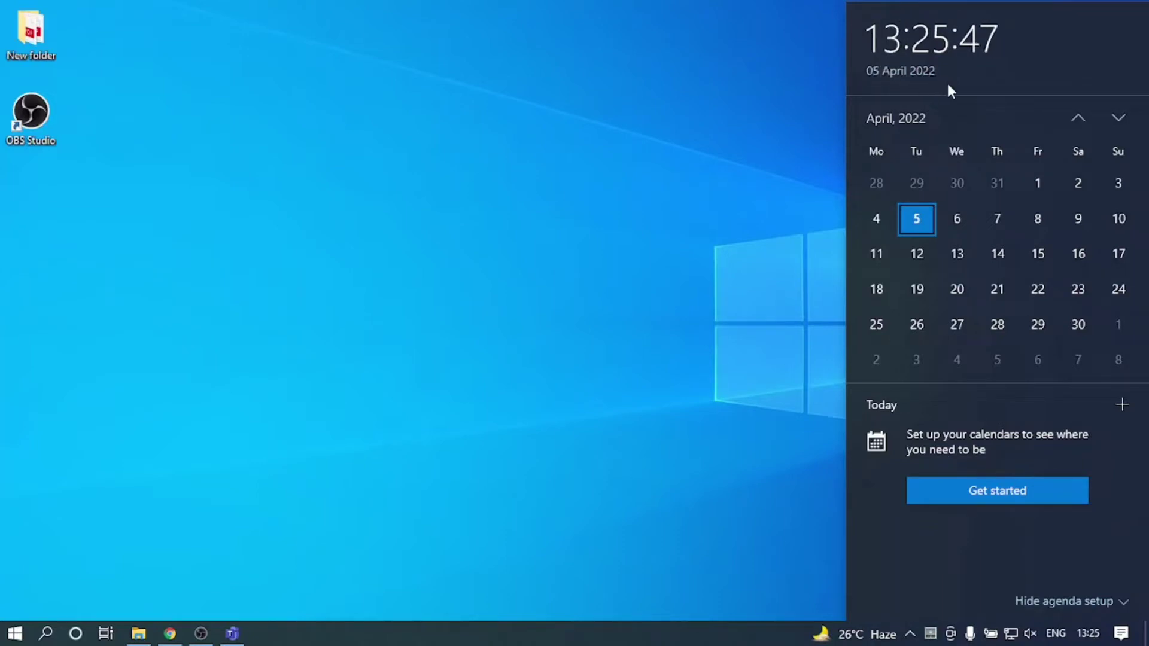
- Turn off Set time automatically in Date & time settings and start a manual date change
right_click(1101, 639)
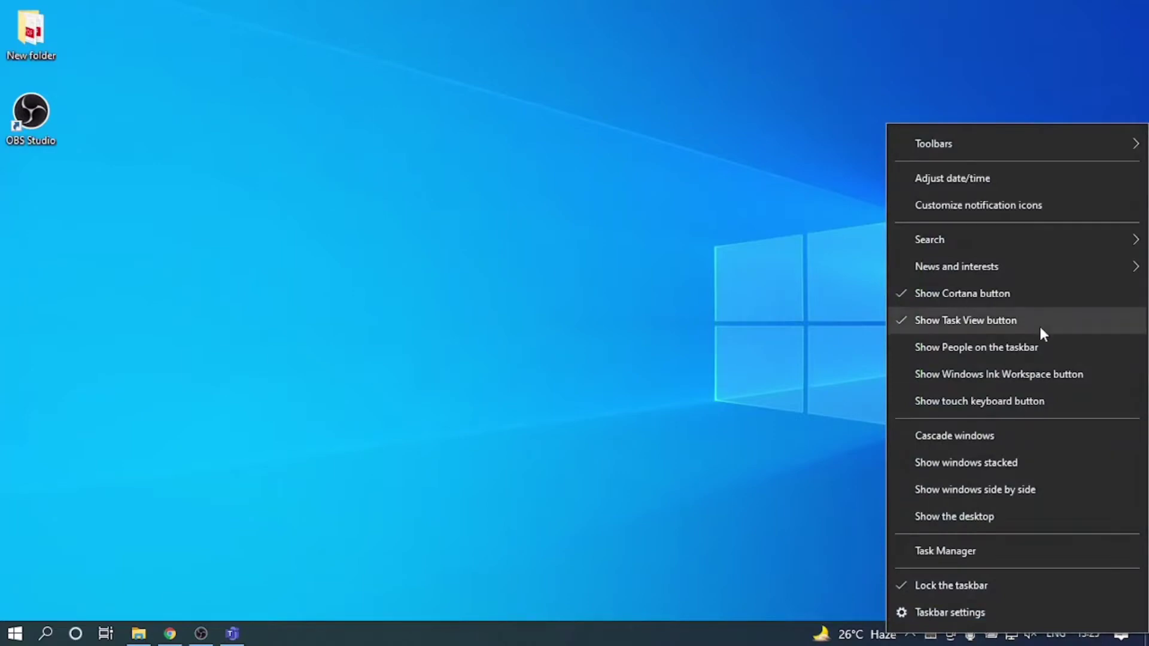
left_click(983, 177)
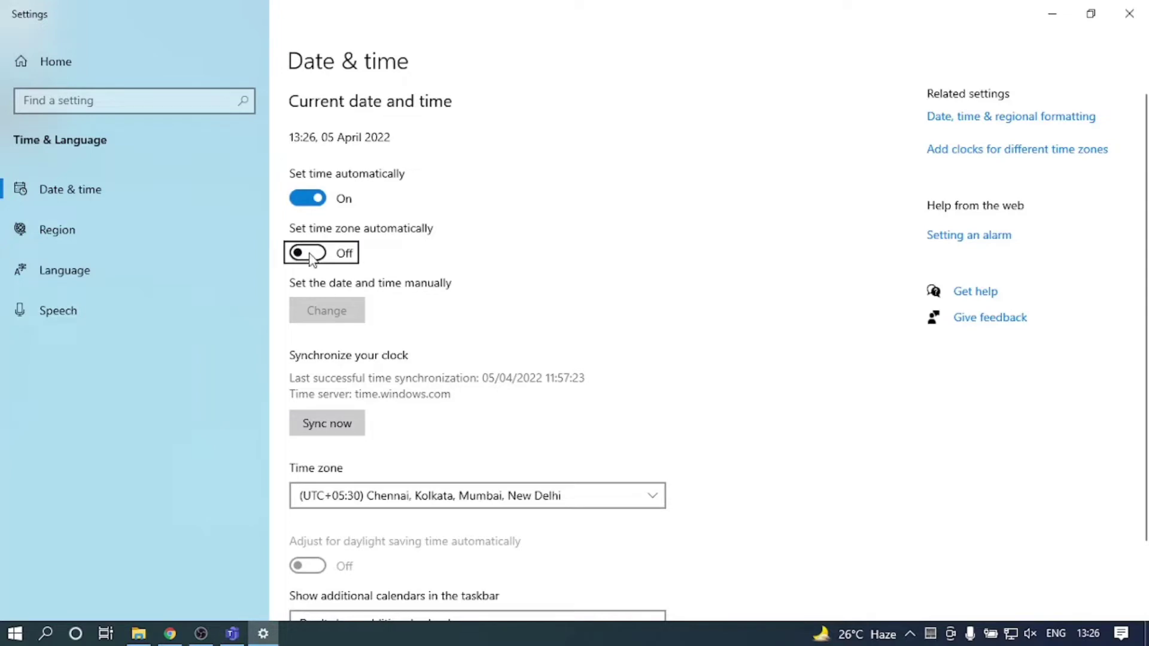
left_click(306, 200)
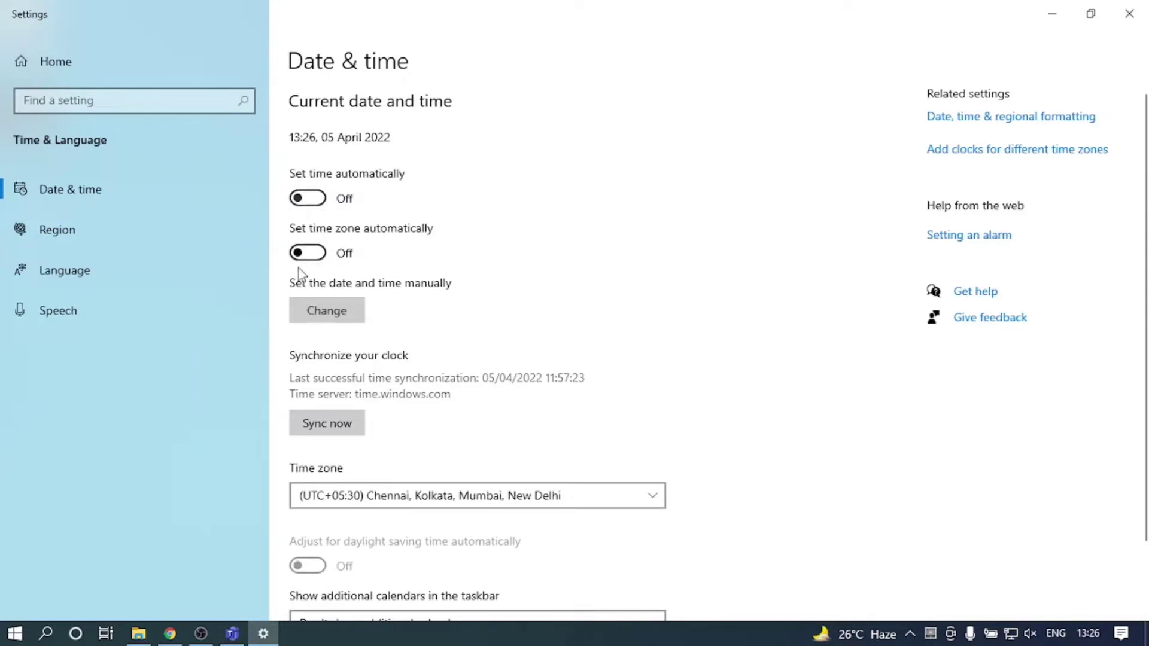
left_click(311, 307)
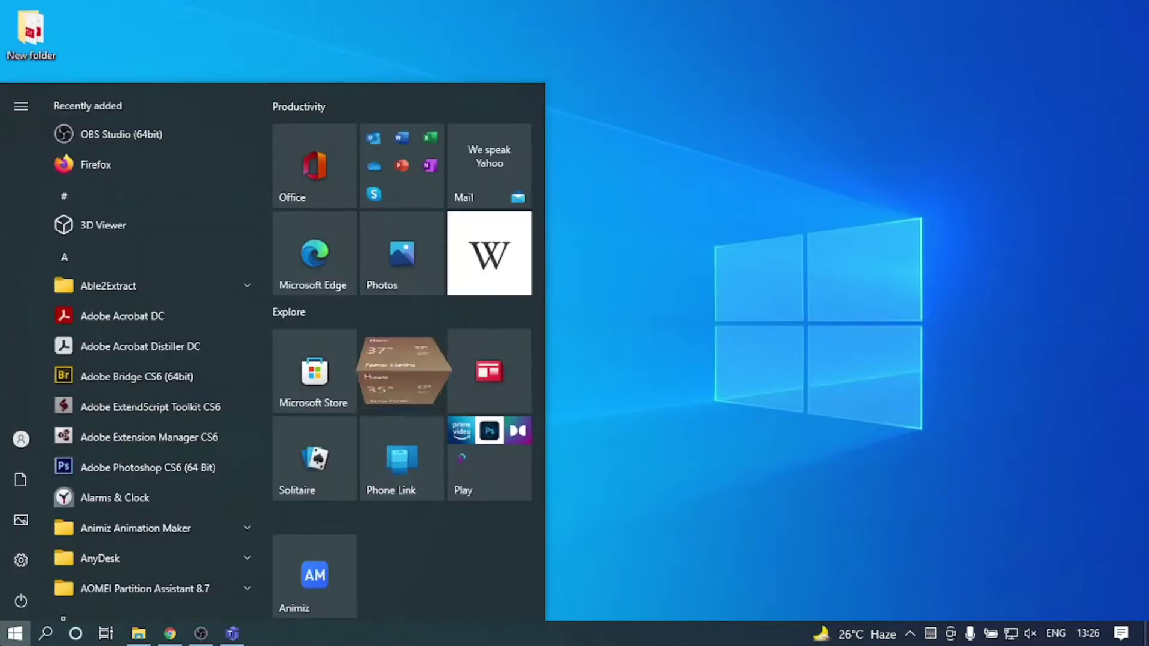
- Switch off Real-time protection under Windows Security's Virus & threat protection settings
type("security")
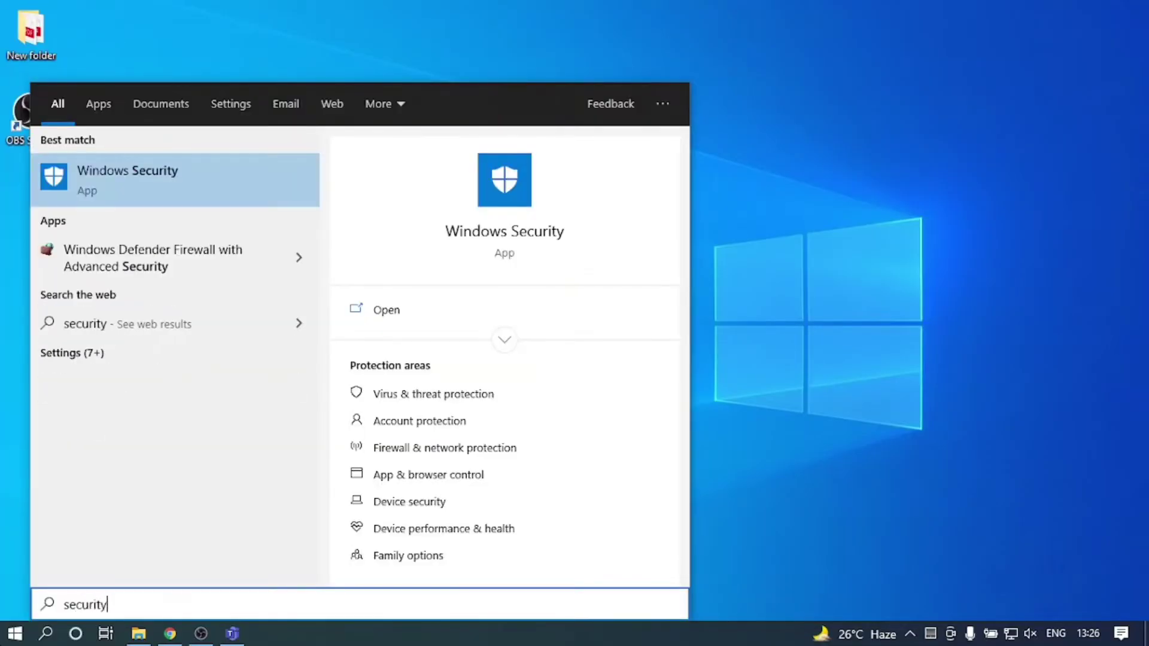
key("Return")
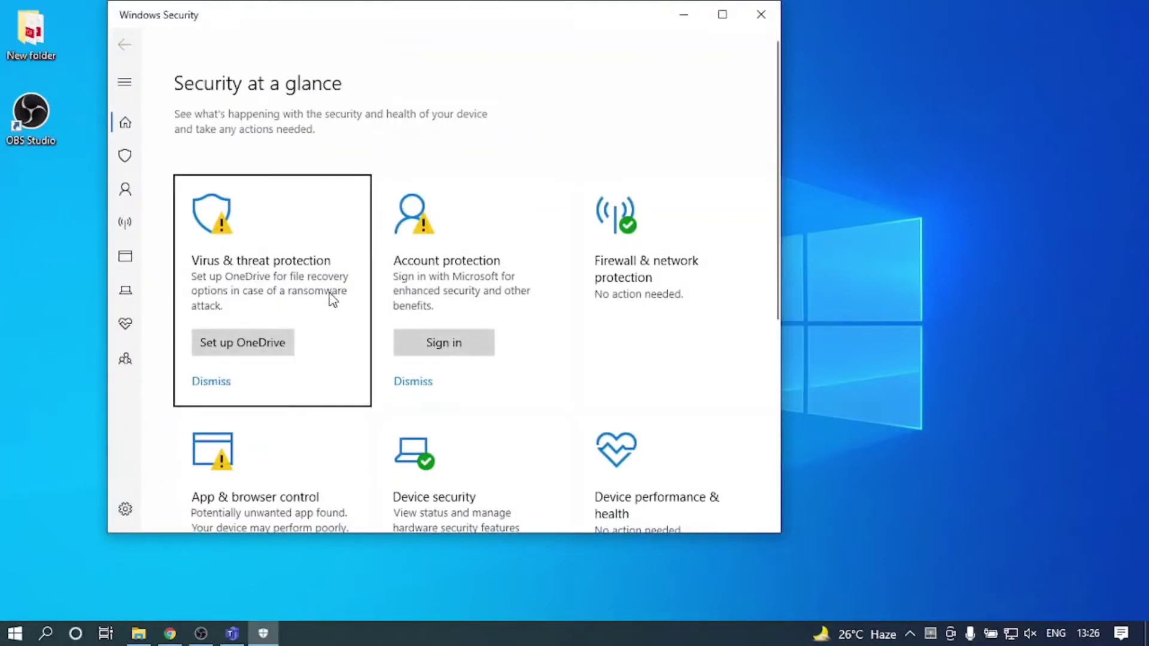
left_click(301, 291)
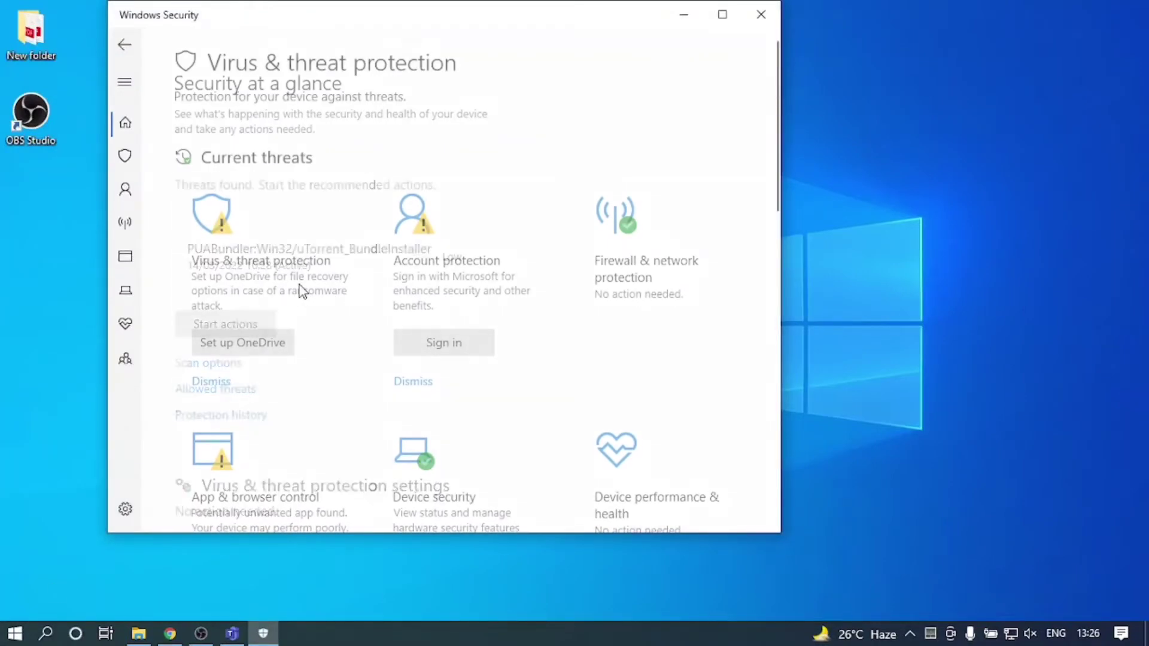
scroll(302, 292, "down", 3)
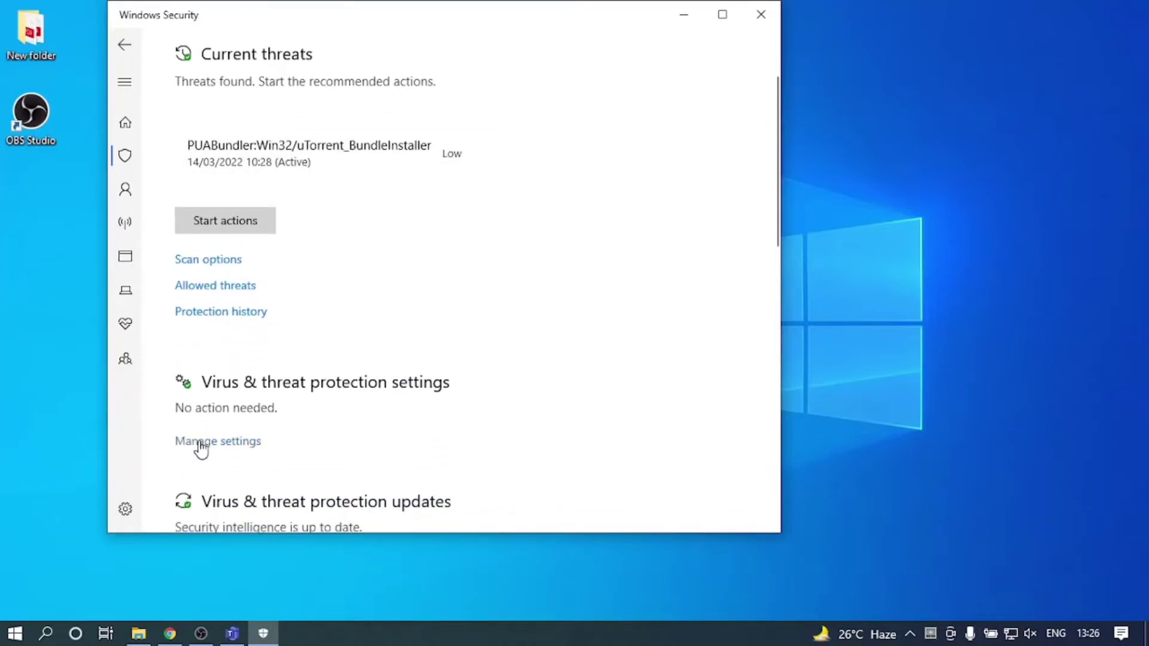
left_click(218, 443)
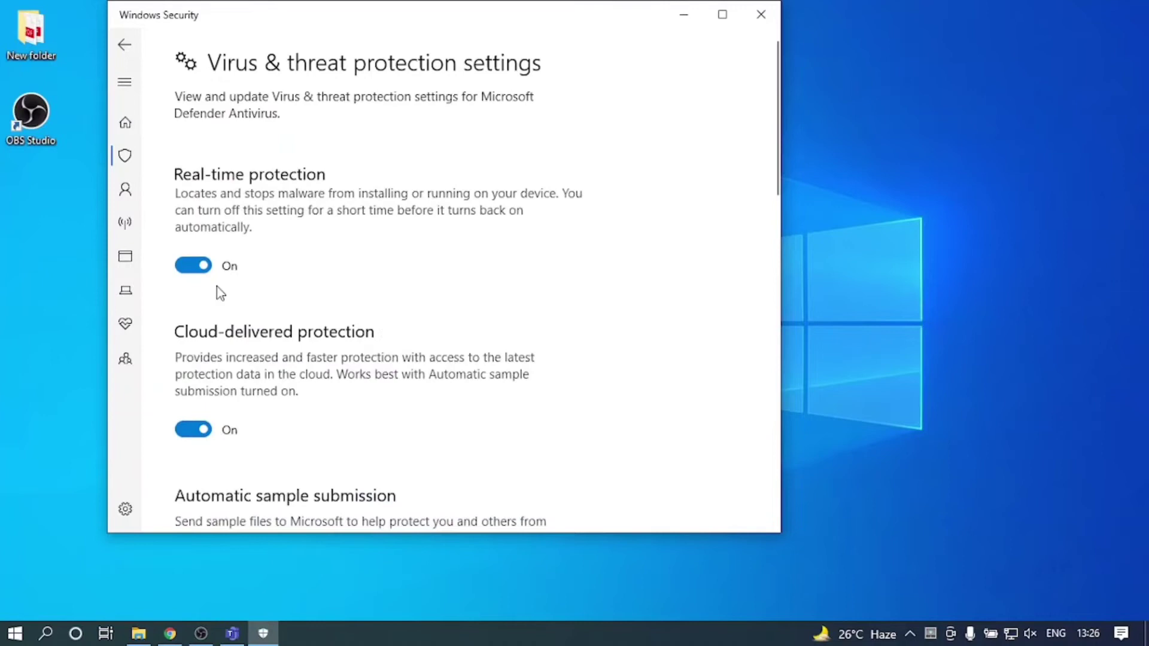
left_click(192, 267)
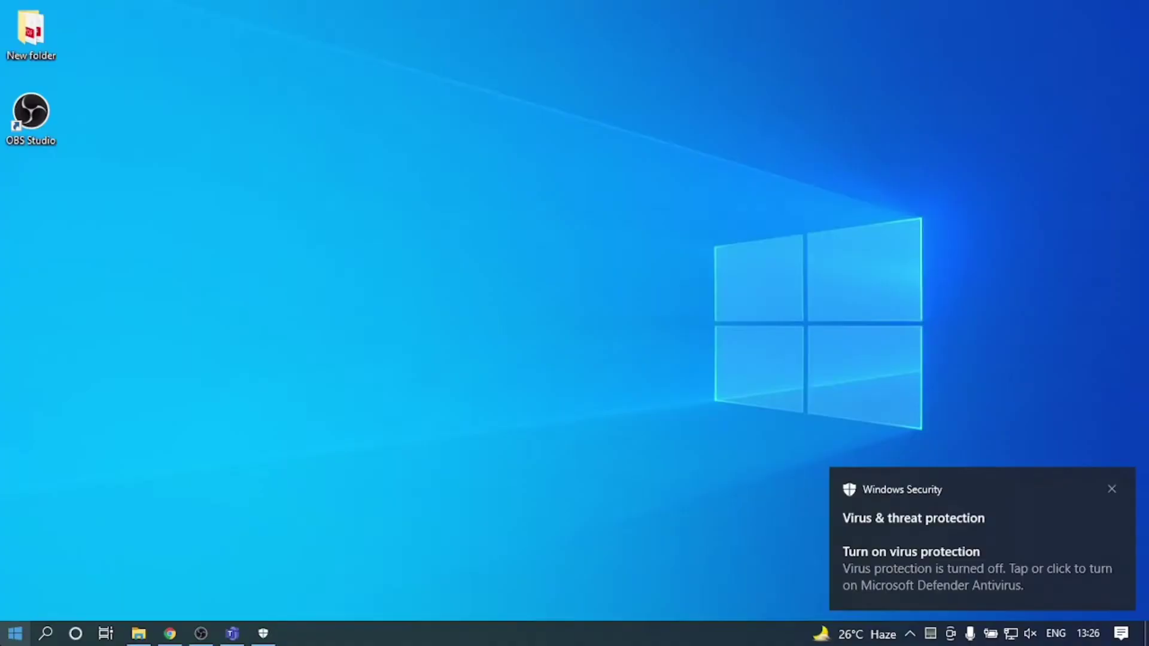
- Search Control Panel's installed programs for 'mantra'
key("super")
type("cont")
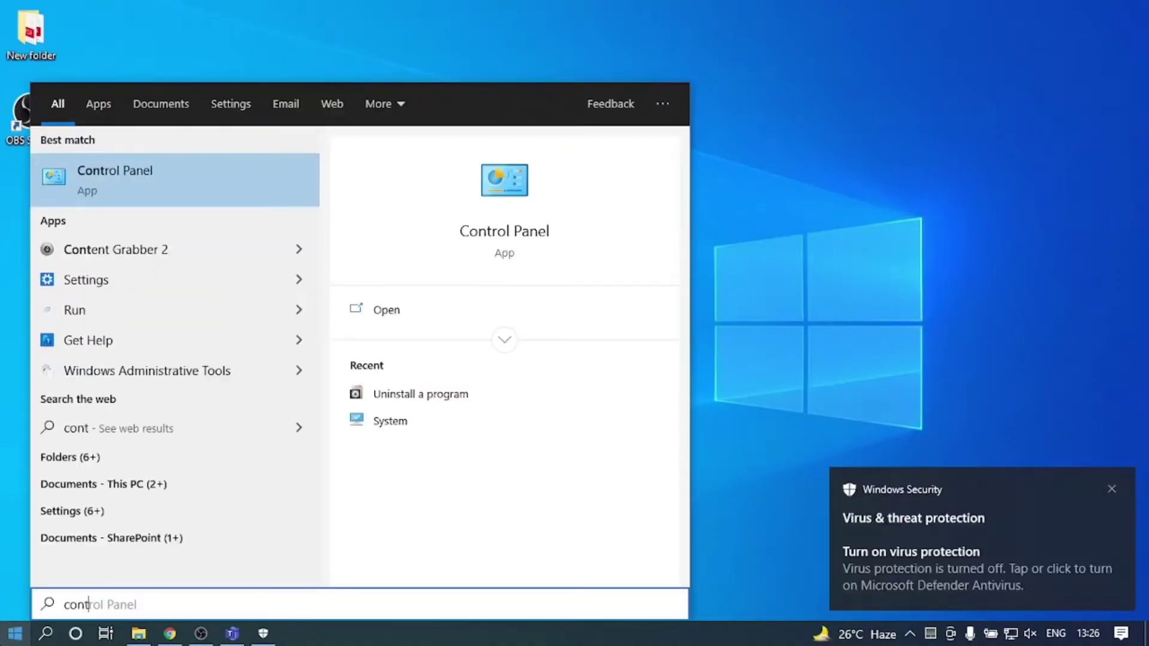
left_click(136, 177)
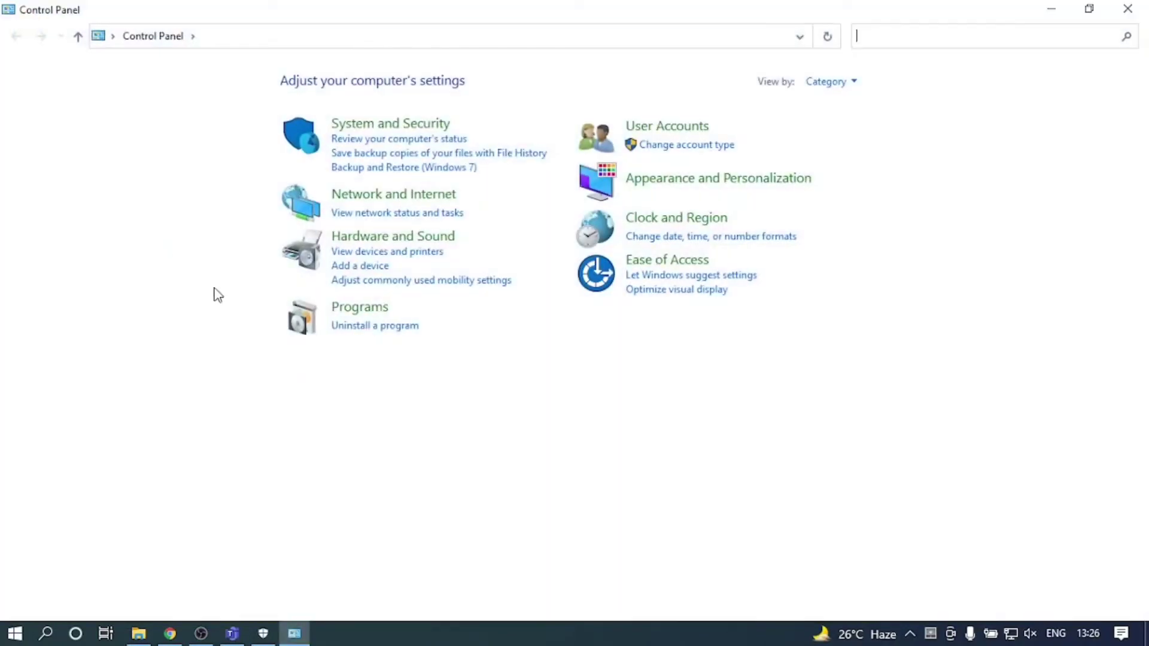
left_click(351, 327)
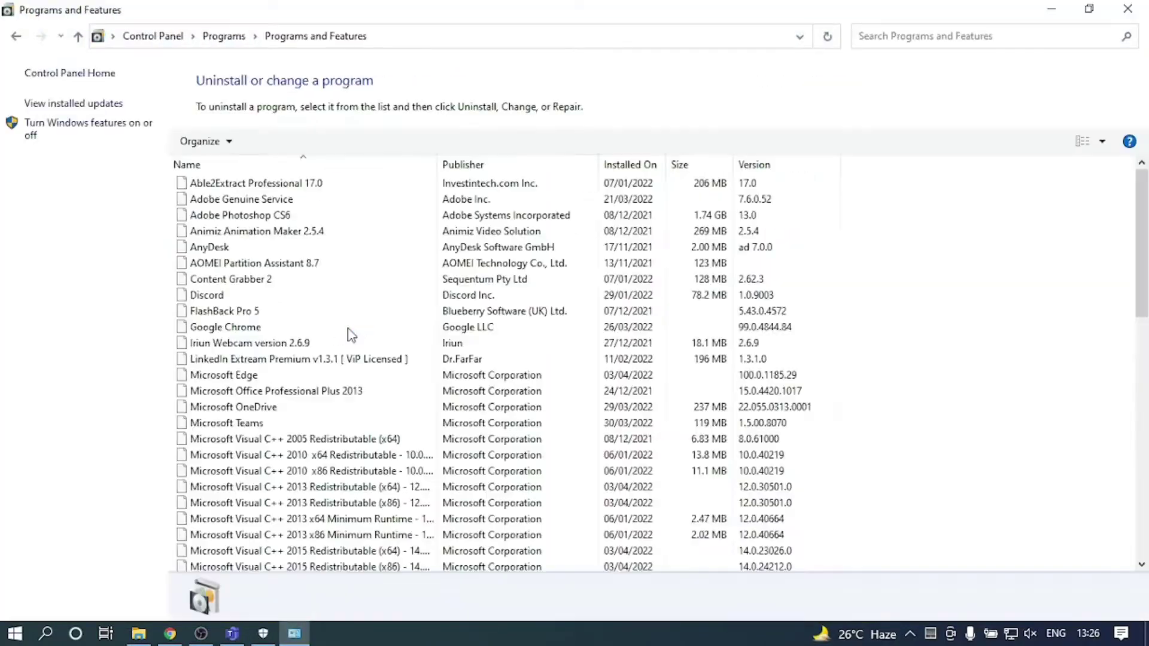
left_click(892, 39)
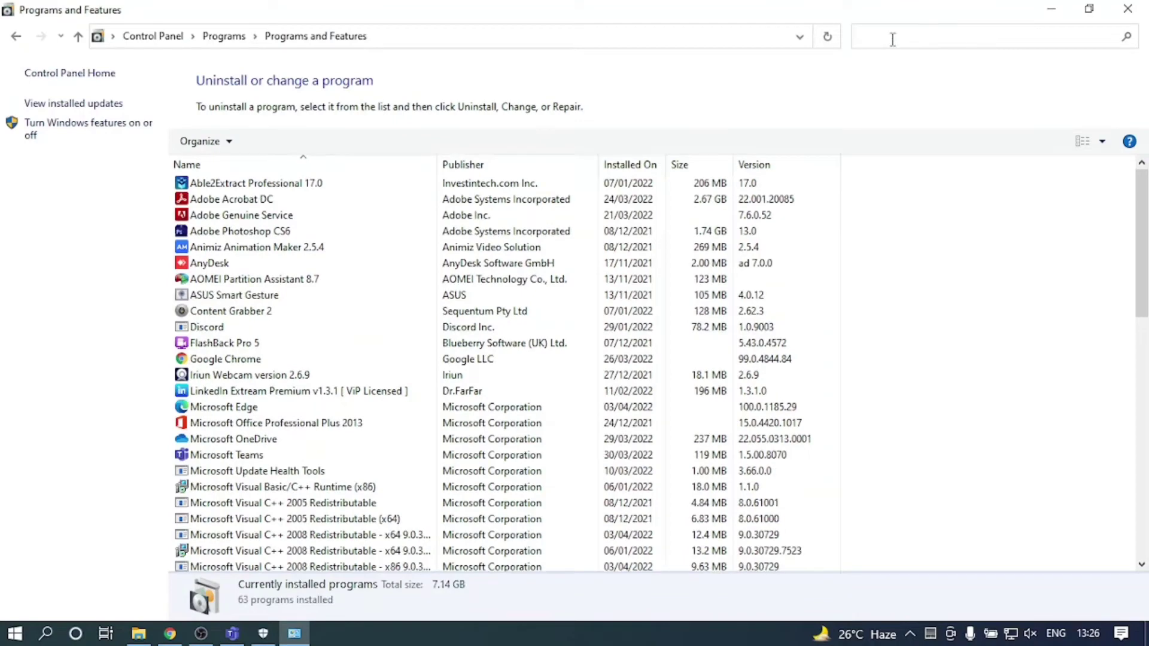
type("mant")
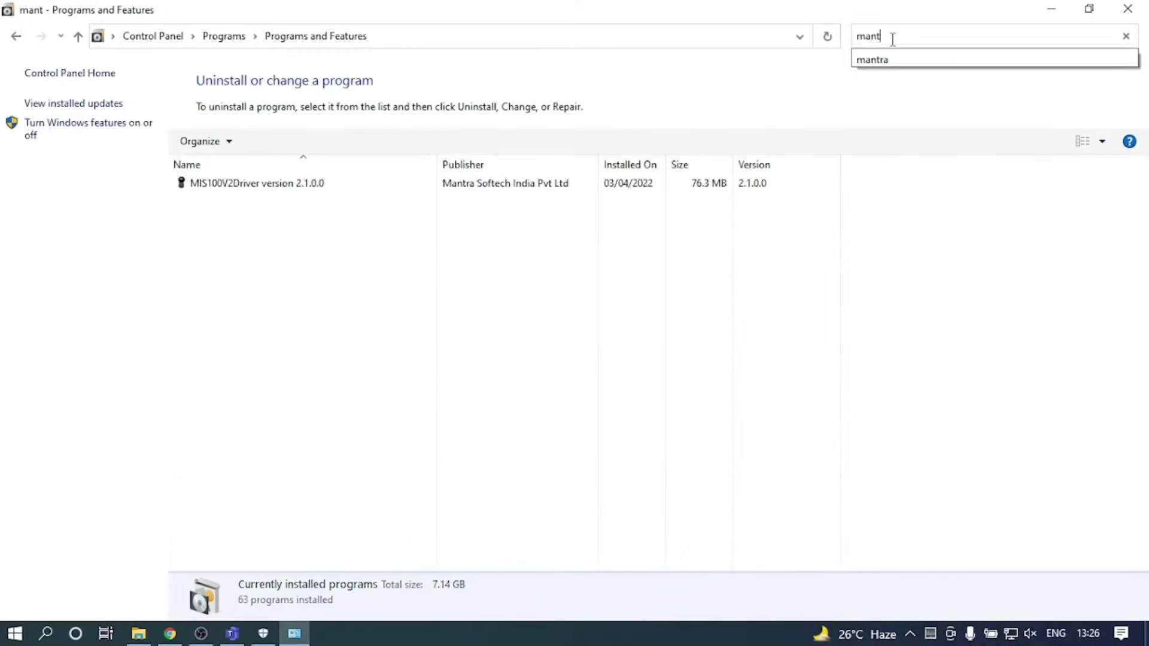
type("ra")
key("Return")
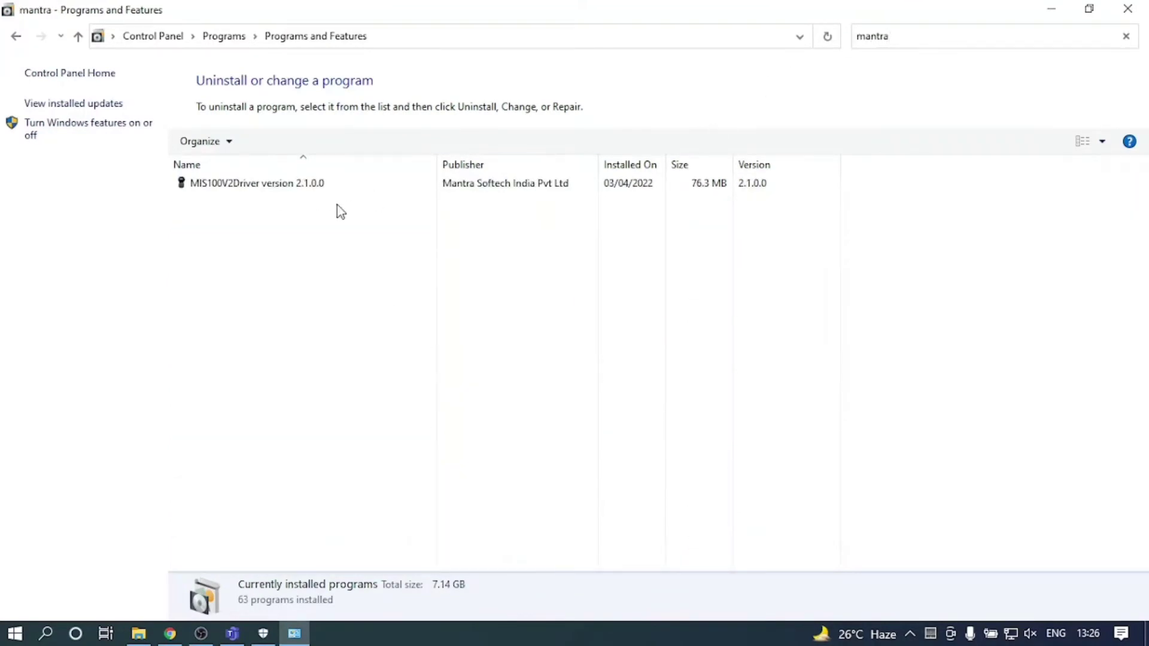
- Uninstall MIS100V2Driver completely and acknowledge its removal
left_click(274, 188)
right_click(274, 188)
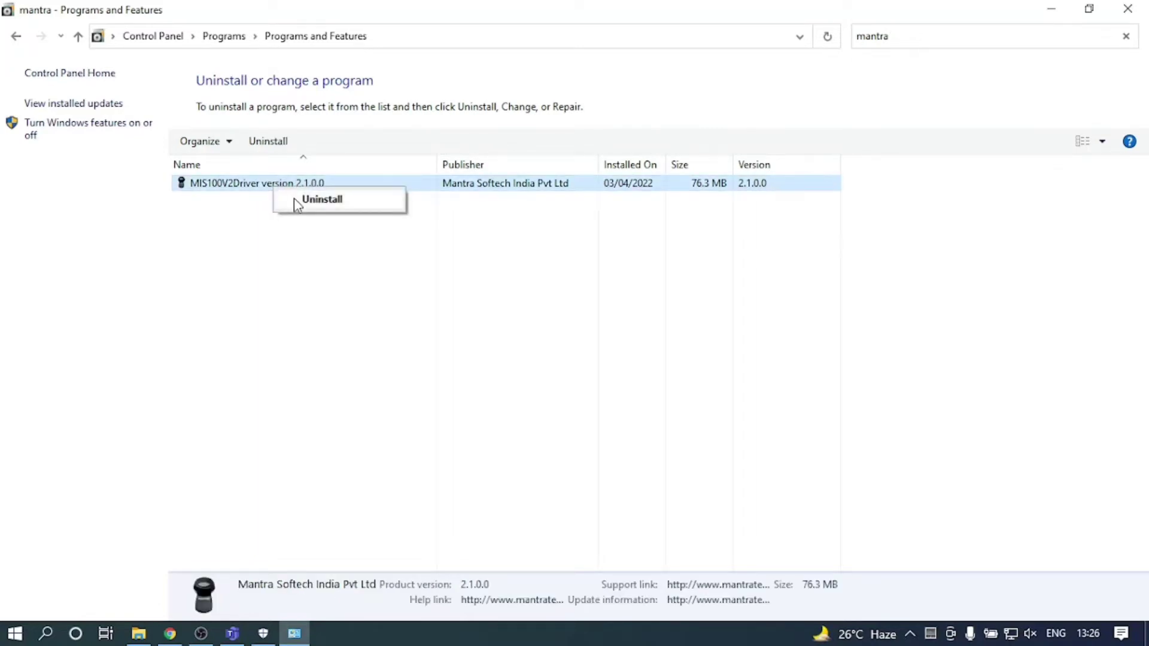
left_click(295, 200)
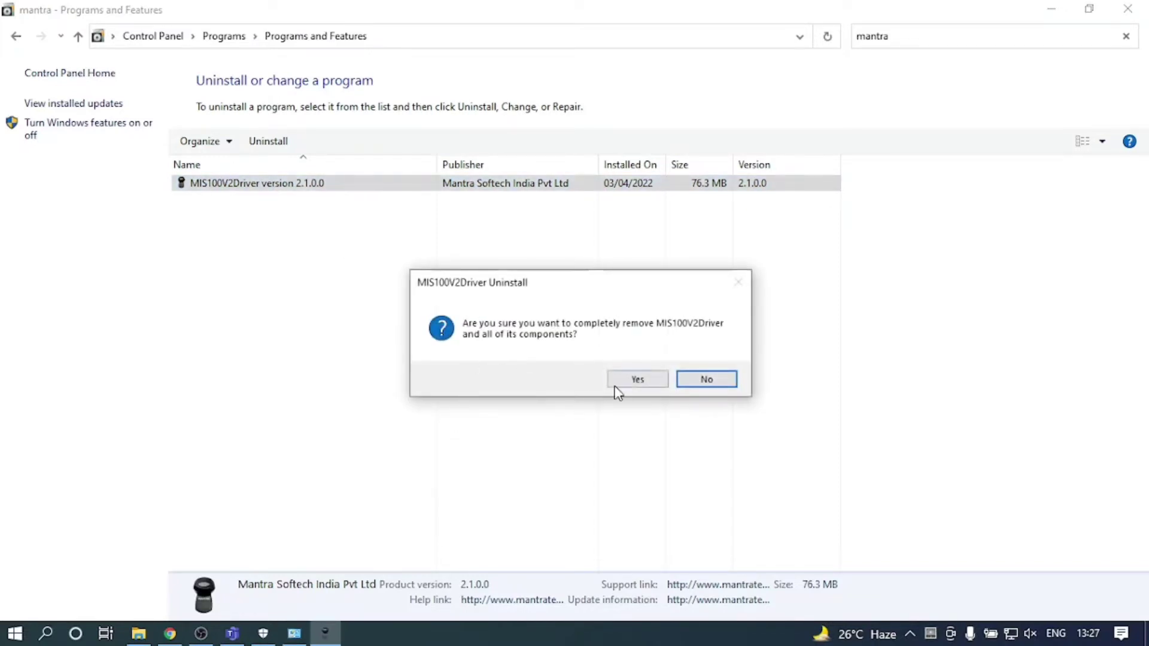
left_click(632, 381)
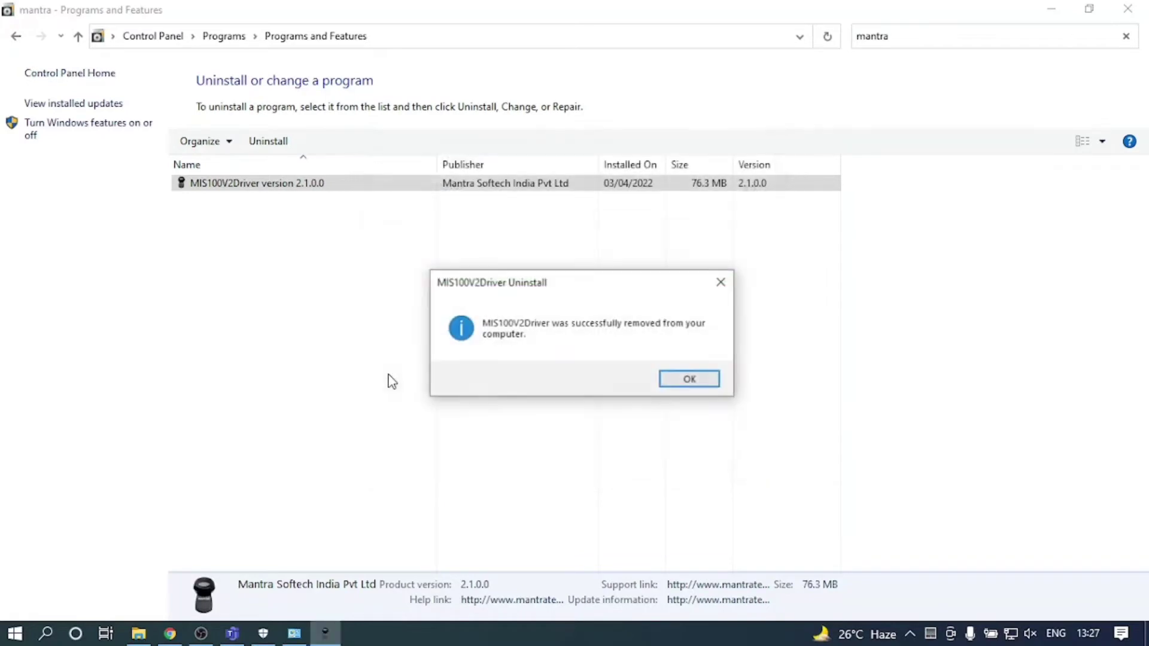
left_click(690, 379)
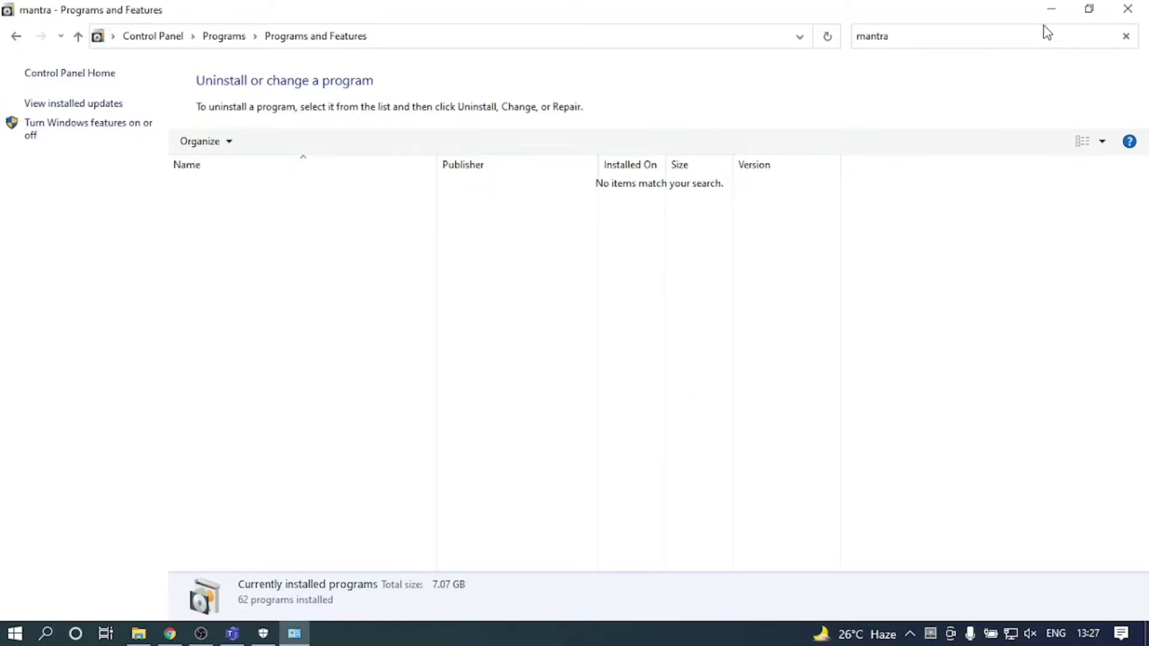
- Clear the program search and reach Mantra's Drivers & Documents downloads with captcha 'd9'
left_click(1126, 37)
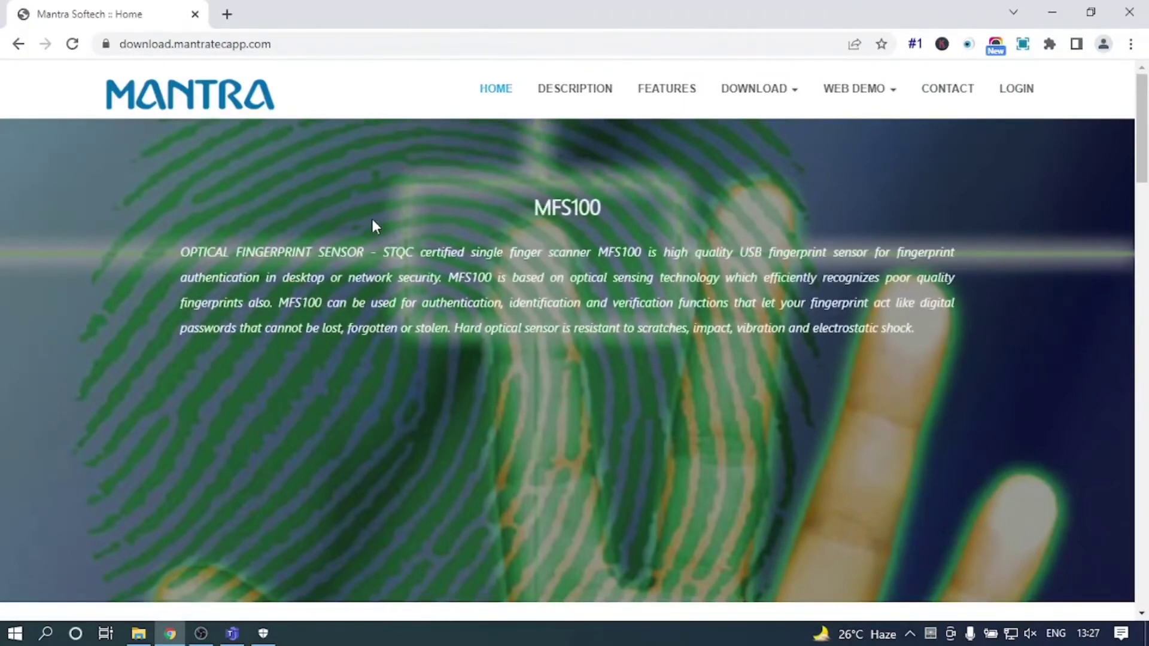
left_click(751, 99)
left_click(731, 142)
type("0d3")
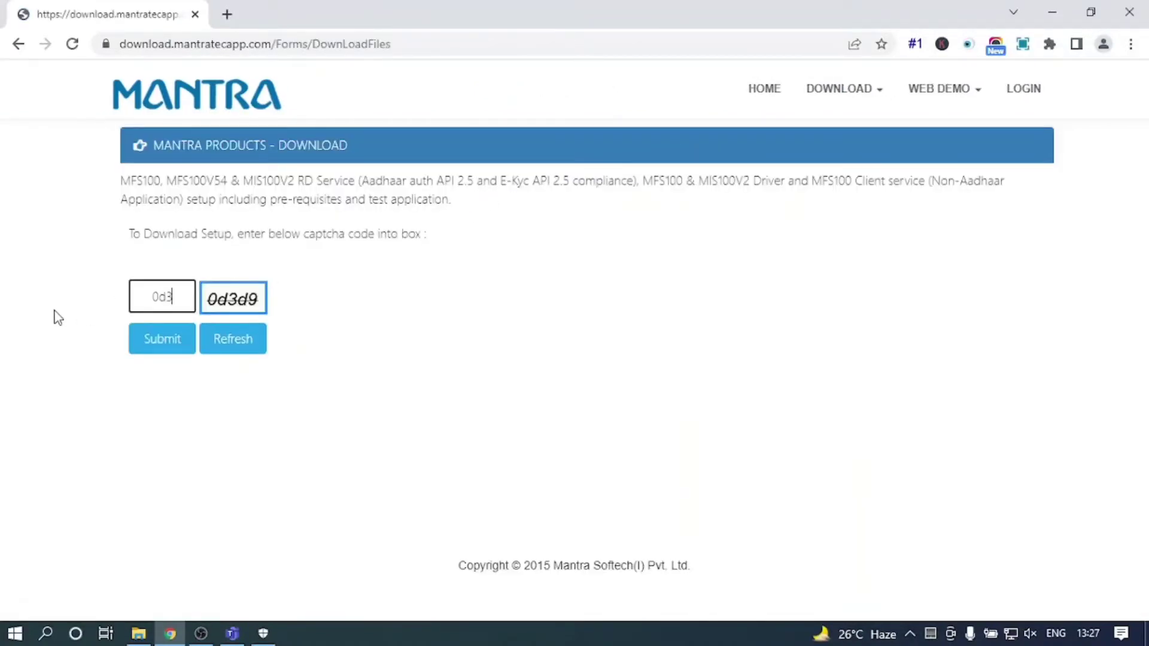
type("d9")
left_click(146, 350)
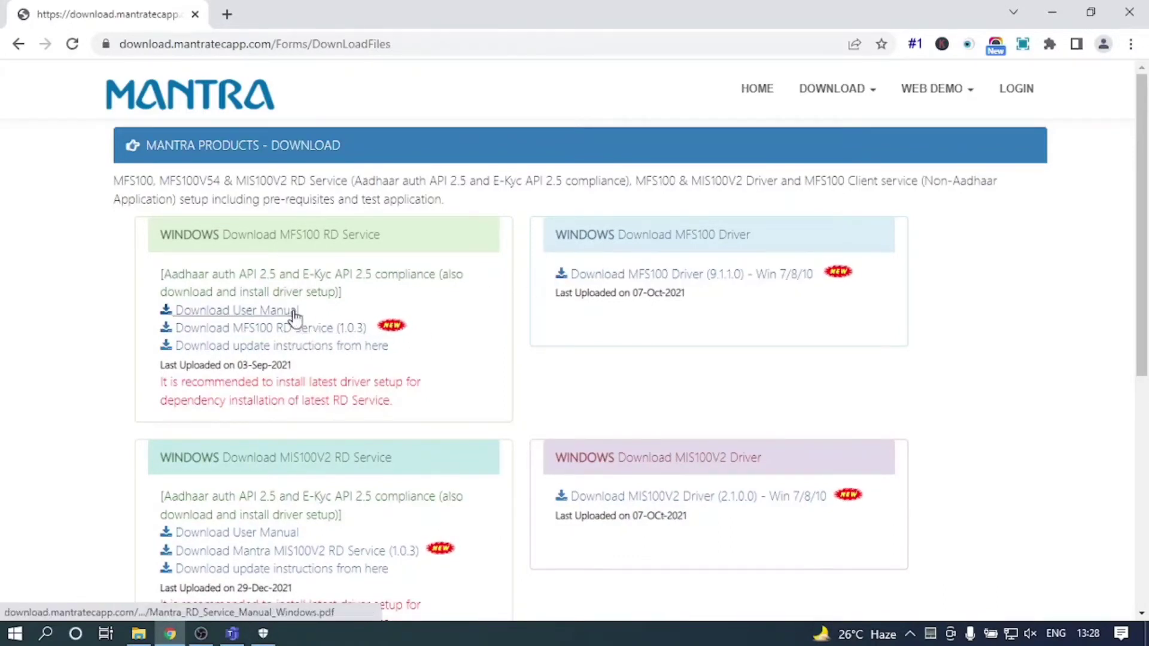
- Check Chrome's download history, then open the folder with the Mantra installers
key("ctrl+j")
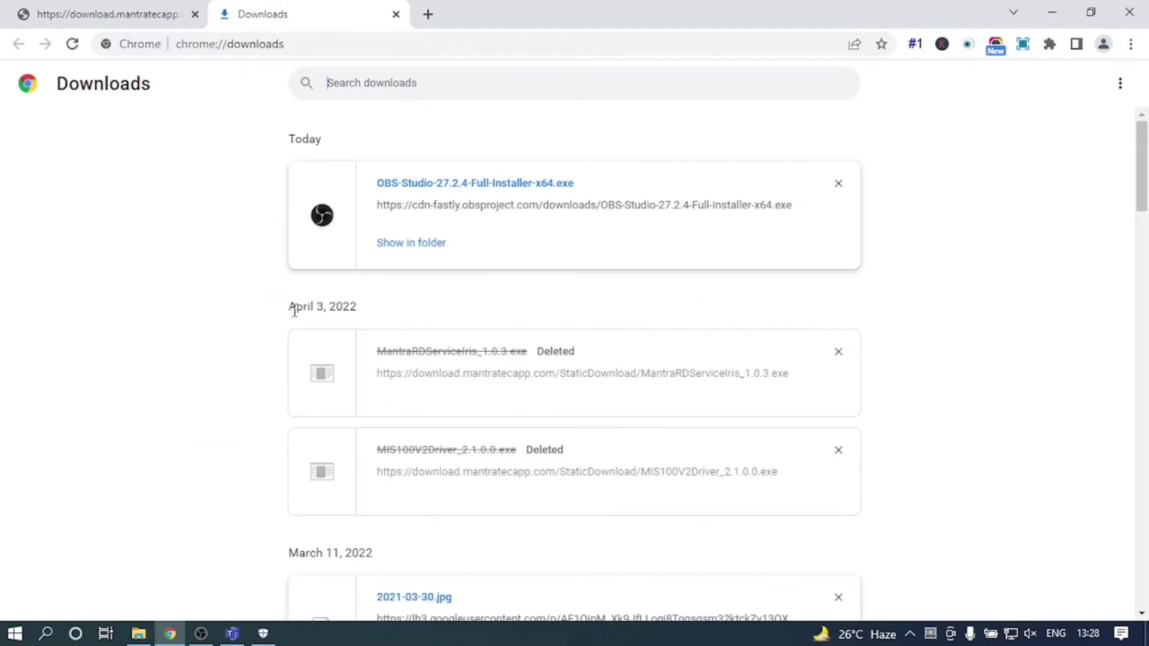
middle_click(273, 19)
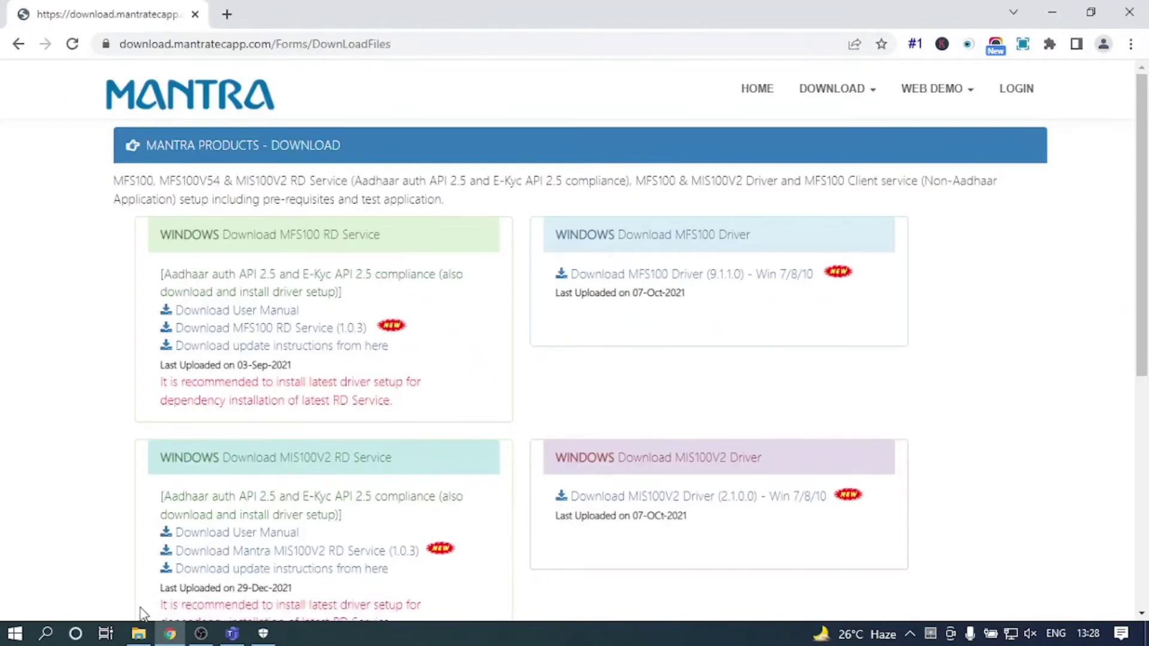
left_click(139, 634)
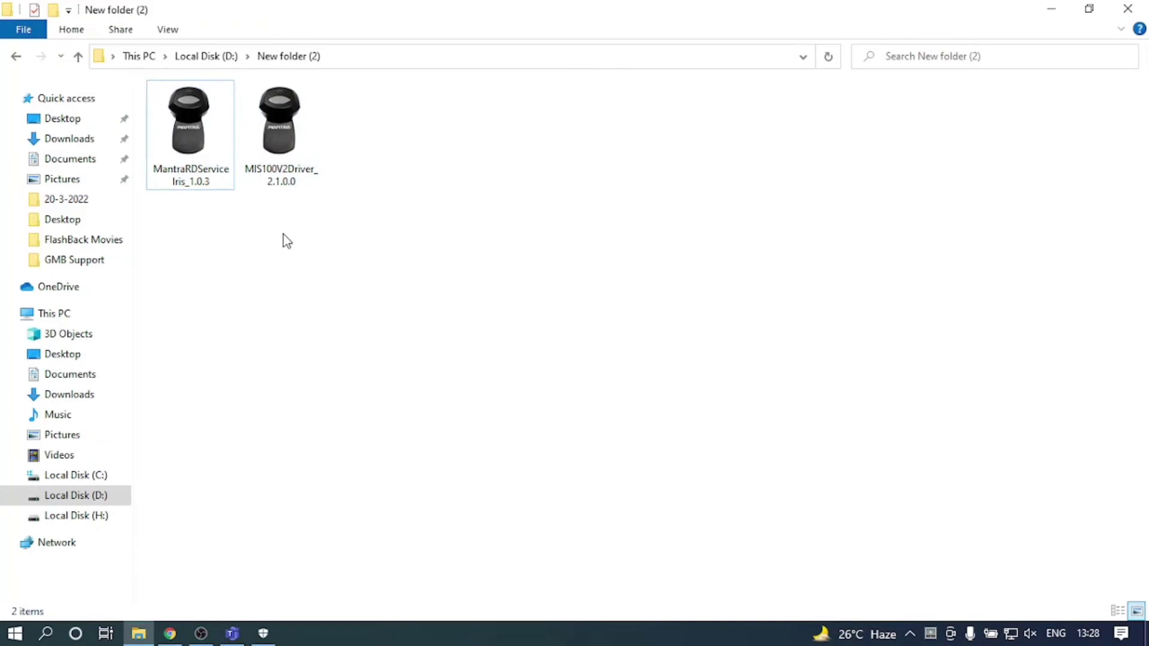
- Install MantraRDServiceIris_1.0.3 as administrator with the default Start Menu folder
left_click(223, 166)
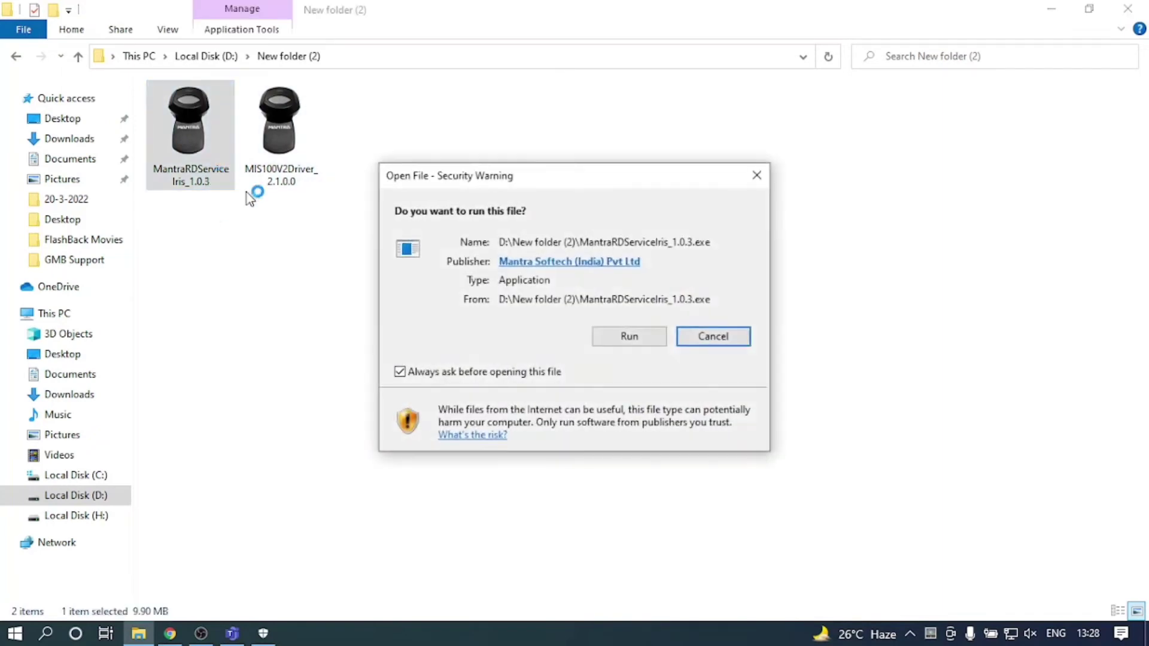
left_click(685, 332)
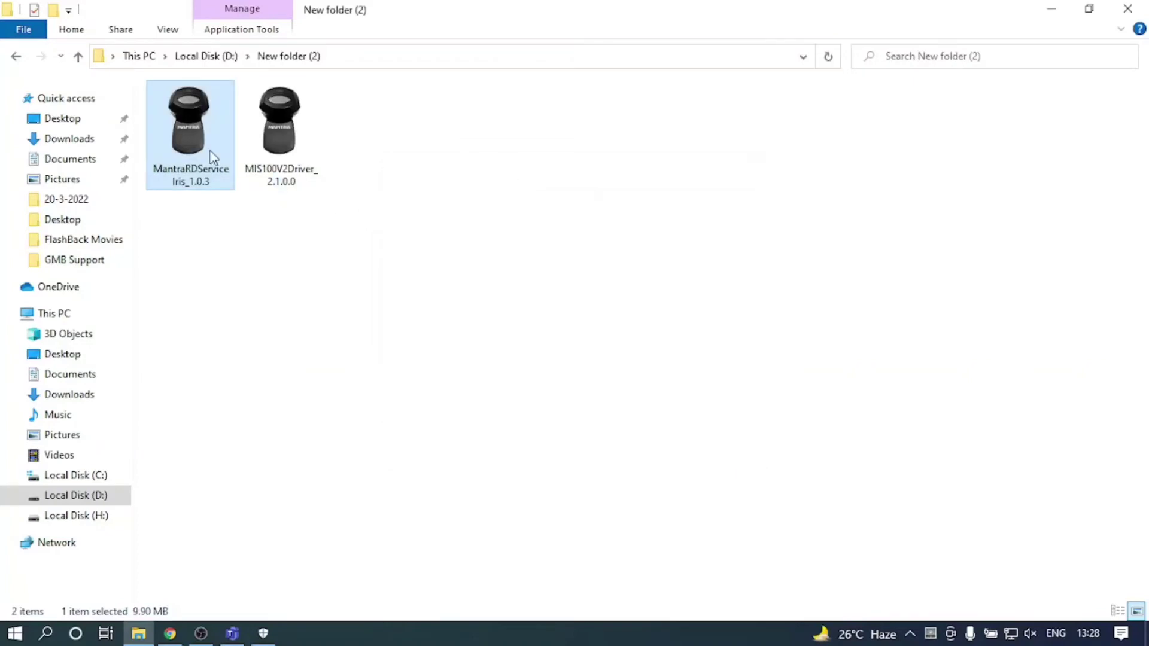
double_click(192, 145)
right_click(190, 142)
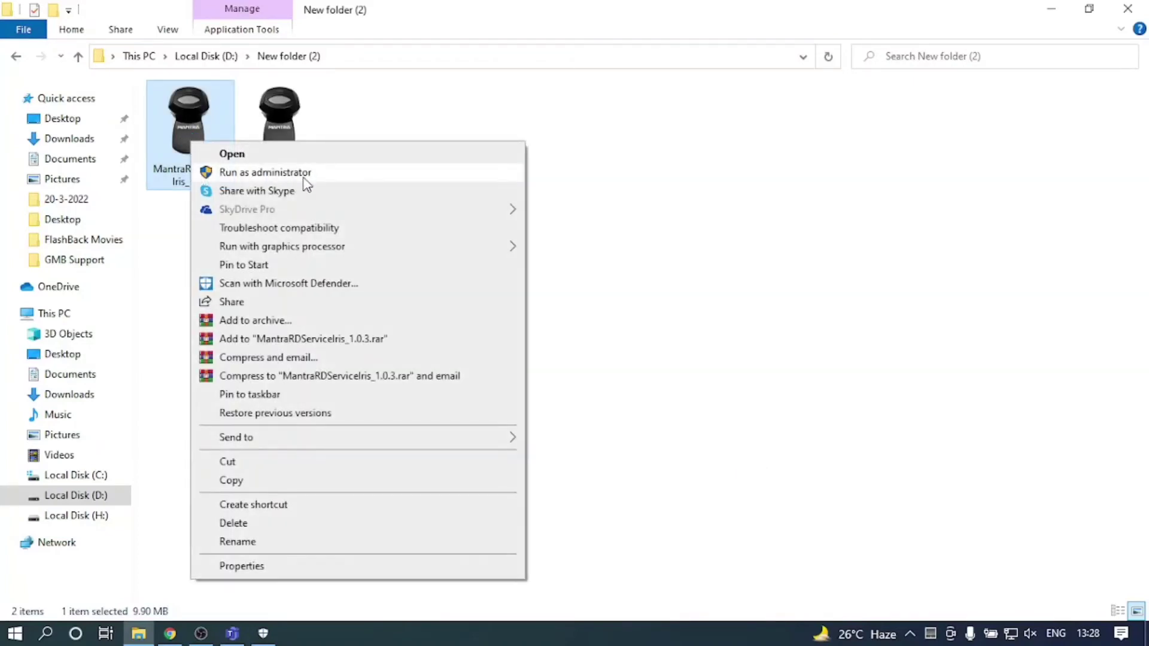
left_click(307, 174)
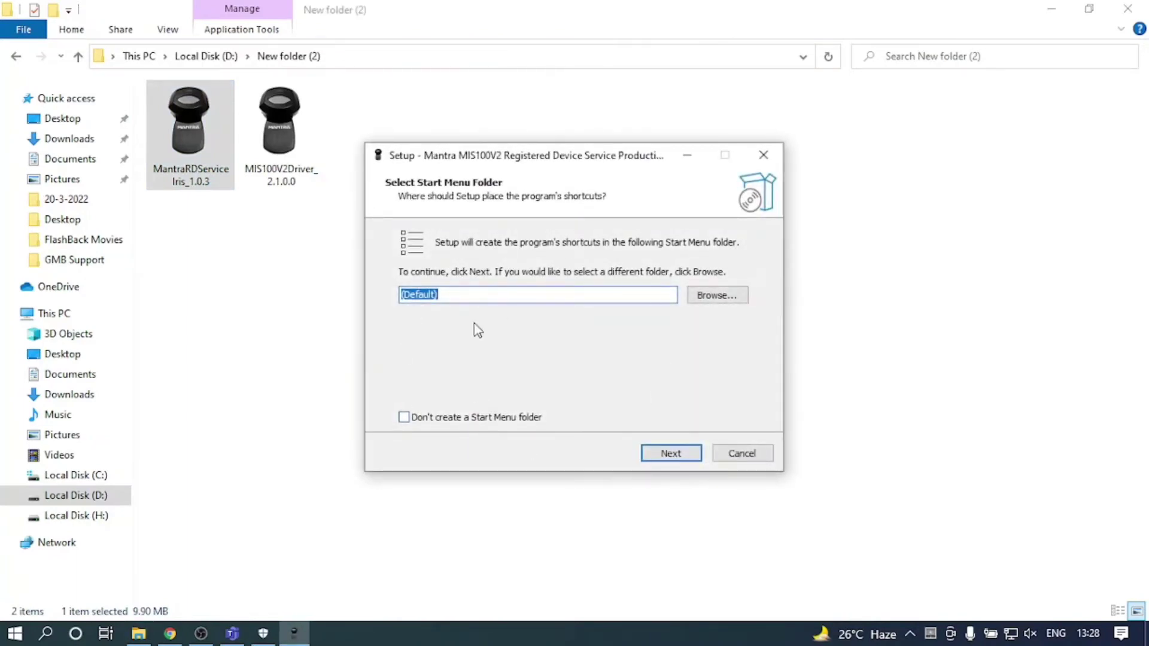
left_click(667, 455)
left_click(667, 450)
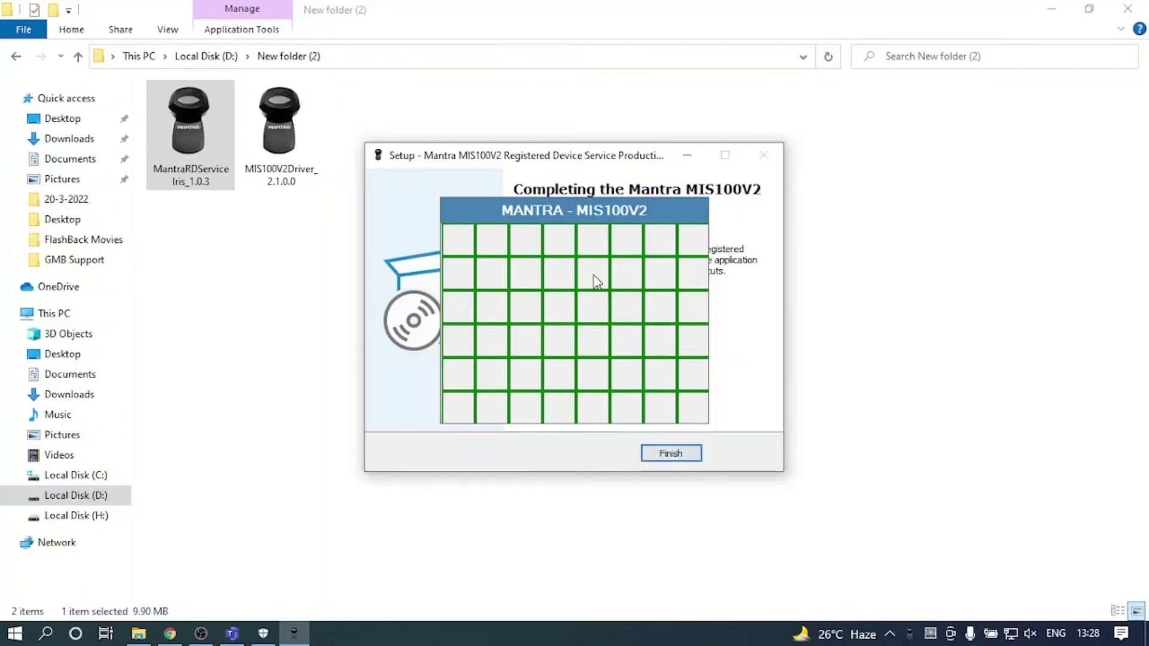
left_click(666, 453)
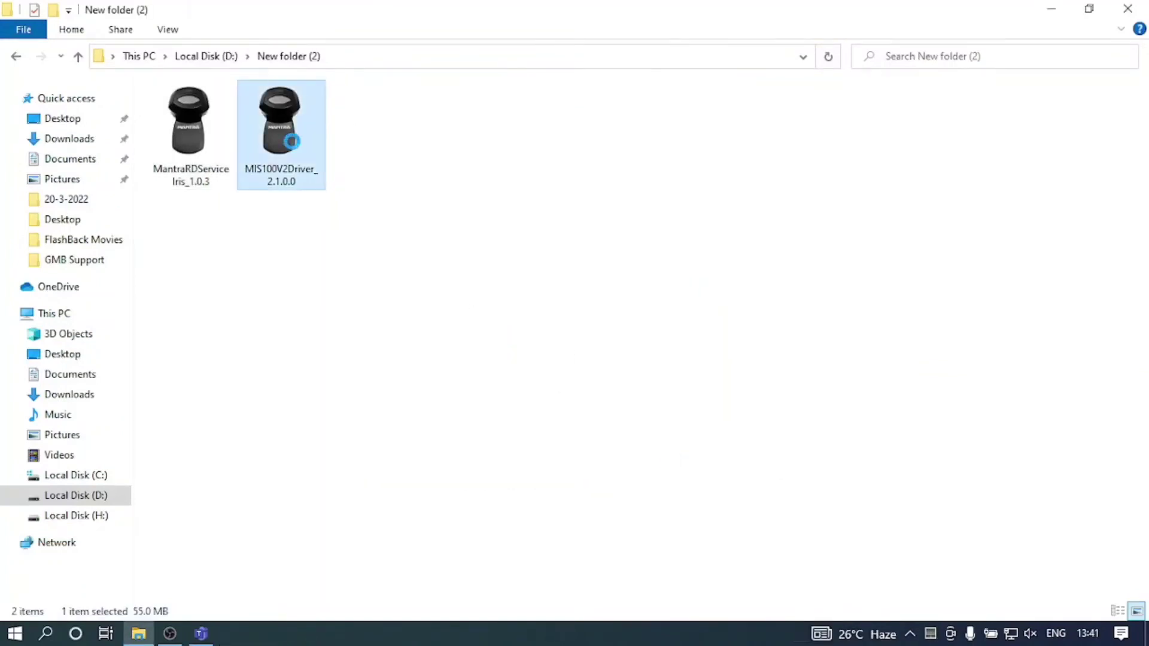
- Run MIS100V2Driver_2.1.0.0 as administrator and start its installation
right_click(286, 141)
left_click(339, 178)
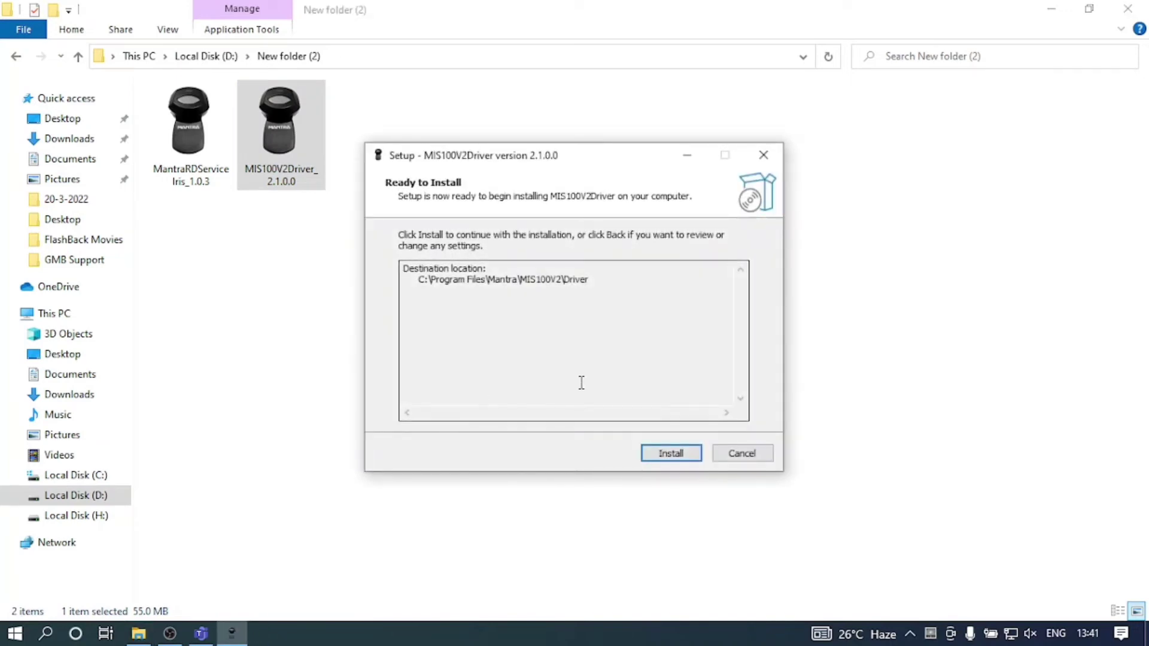
left_click(664, 458)
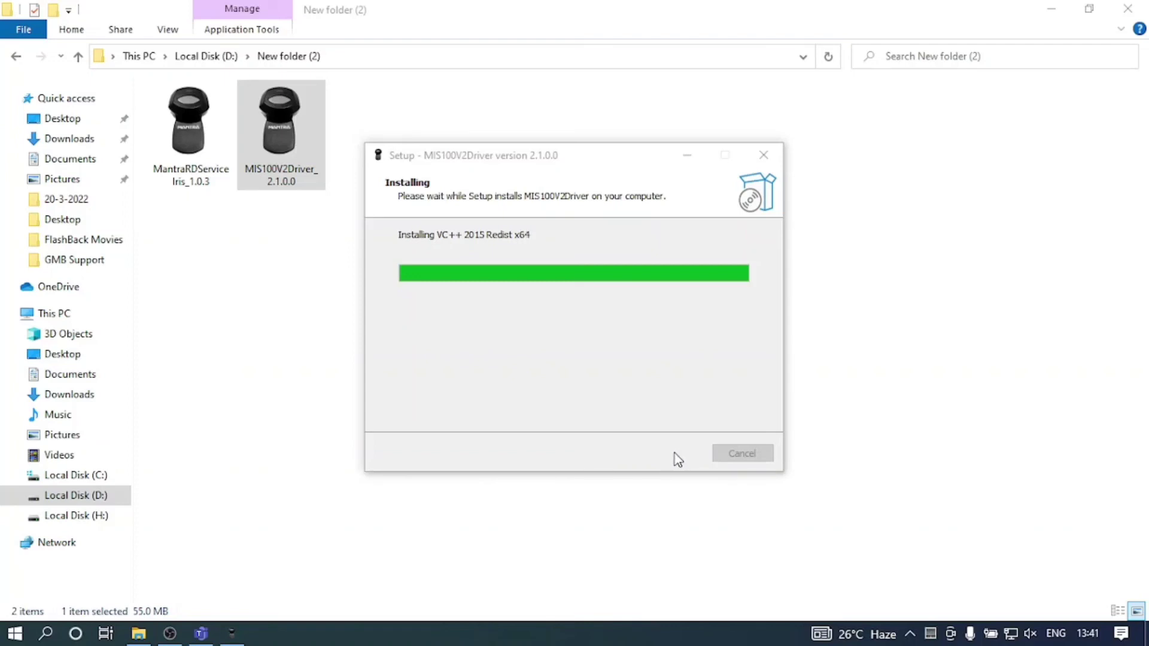
- Close the MIDIris Device Test window and finish the MIS100V2Driver setup
left_click(676, 455)
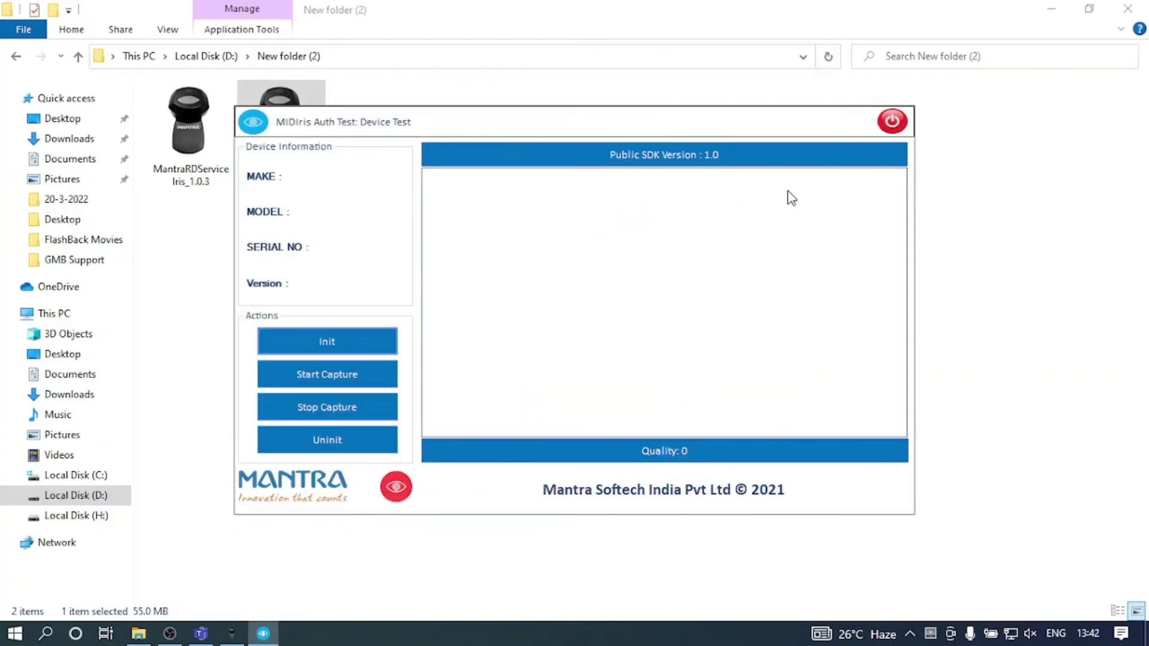
left_click(886, 125)
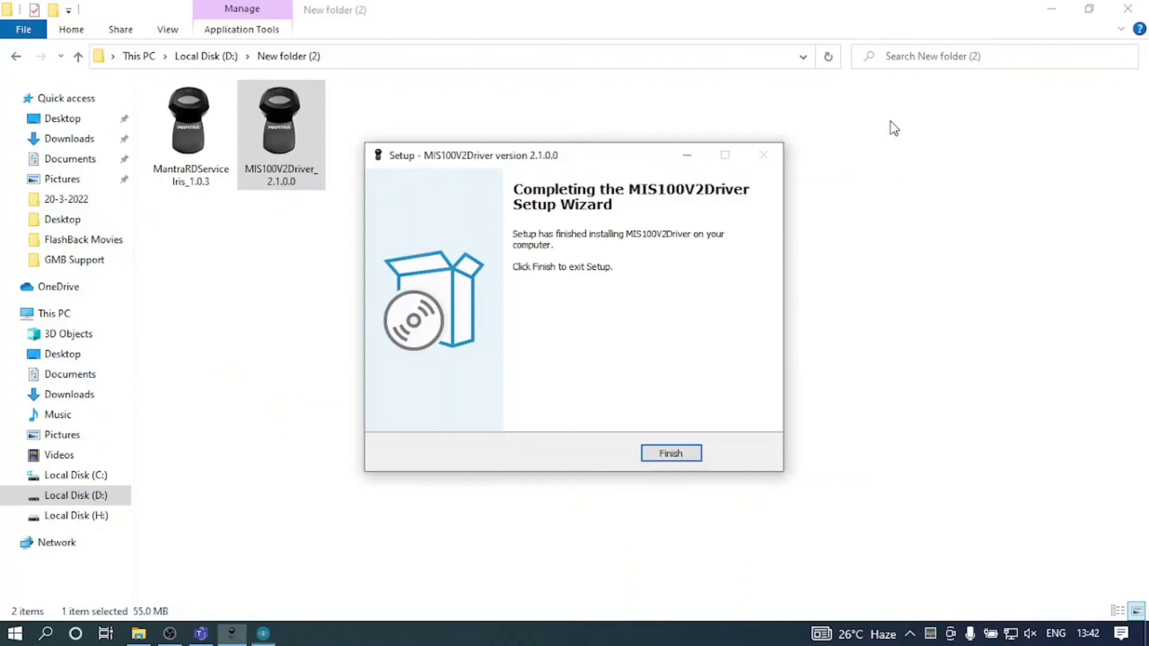
left_click(683, 458)
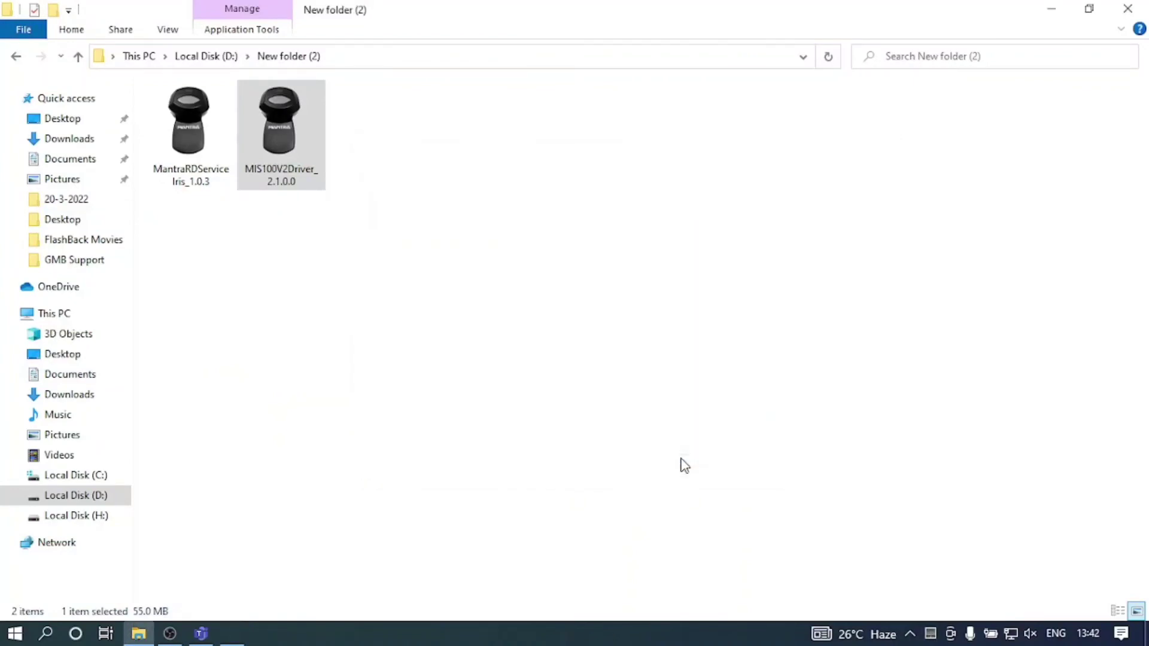